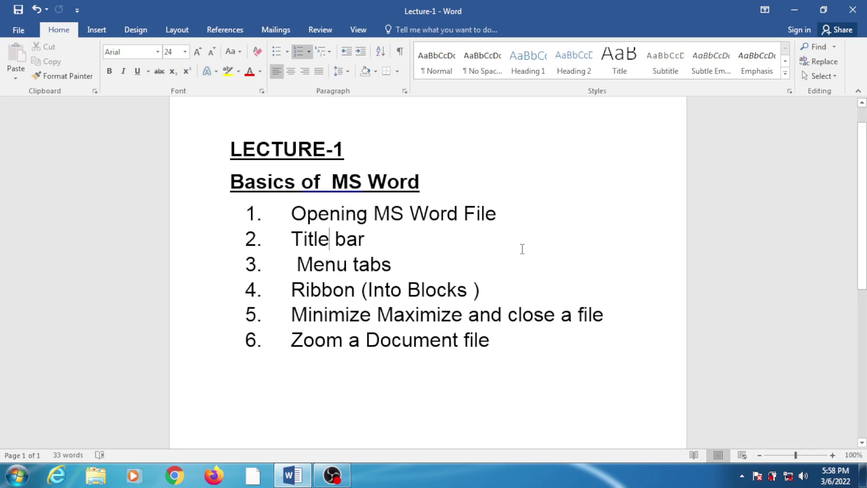
Step: Minimize the Lecture-1 Word window and bring up the Windows Start menu
left_click(795, 10)
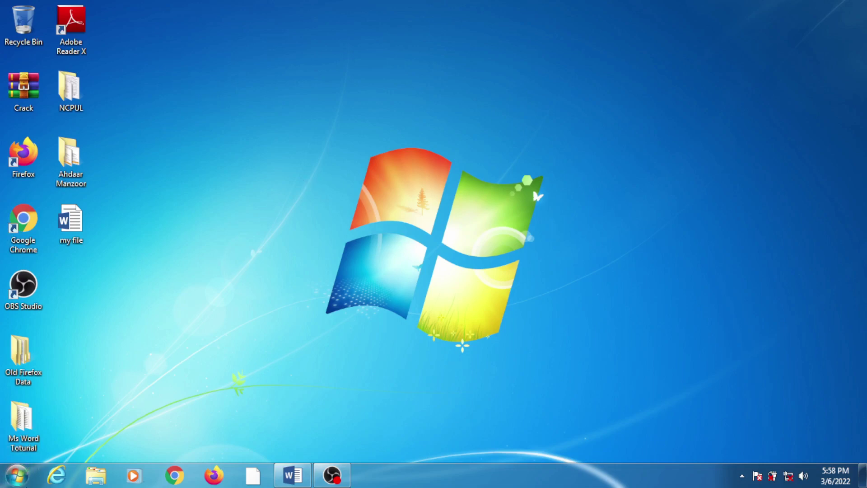
left_click(11, 484)
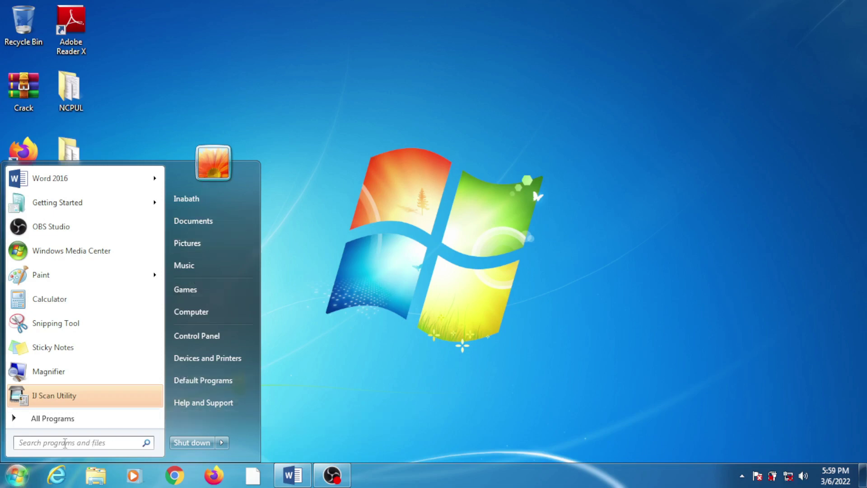
Step: Launch Word 2016 from the Microsoft Office 2016 folder under All Programs
left_click(46, 422)
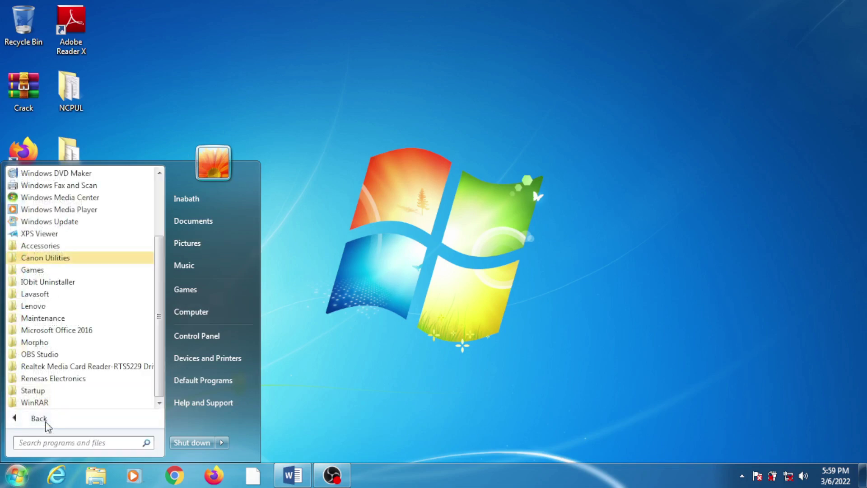
mouse_move(159, 387)
left_mouse_down()
mouse_move(160, 373)
mouse_move(168, 392)
left_mouse_up()
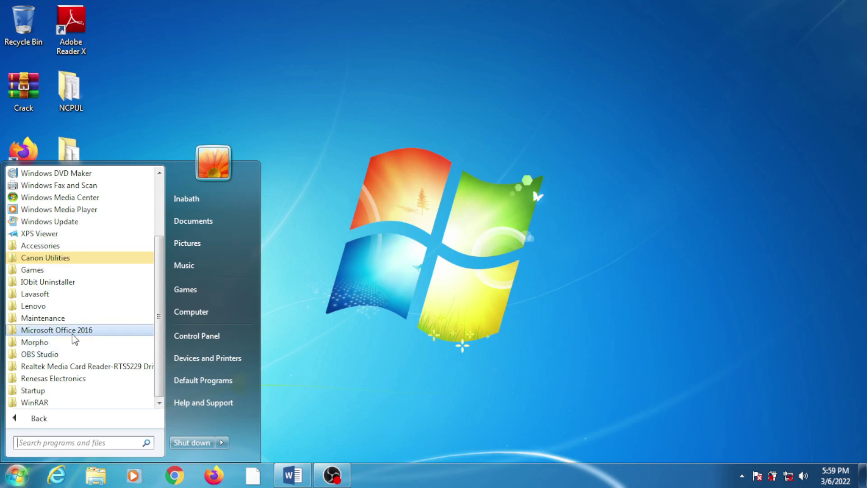
left_click(73, 334)
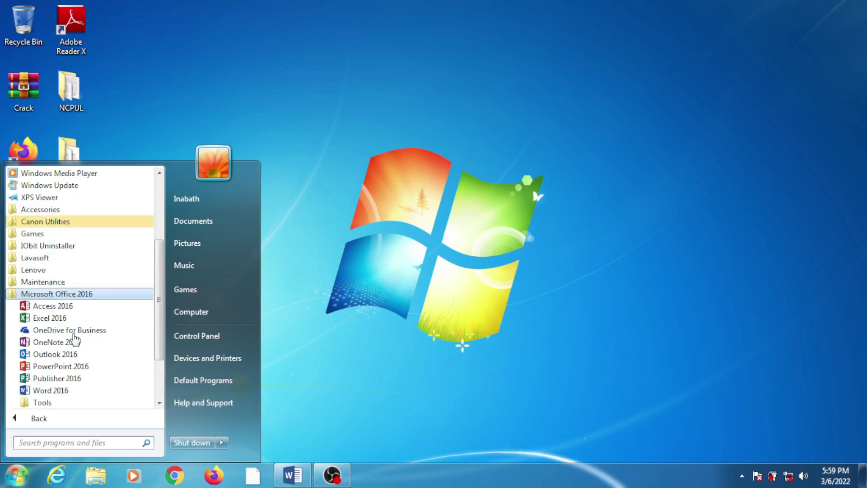
scroll(159, 325, "down", 1)
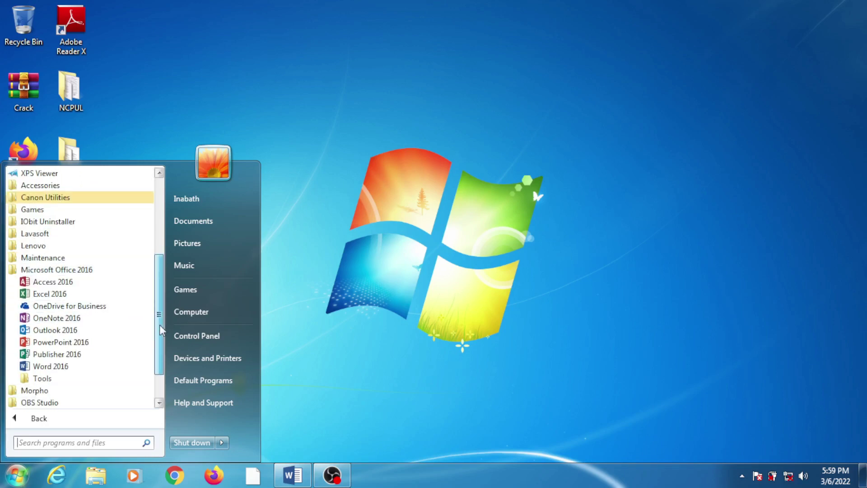
scroll(160, 331, "down", 2)
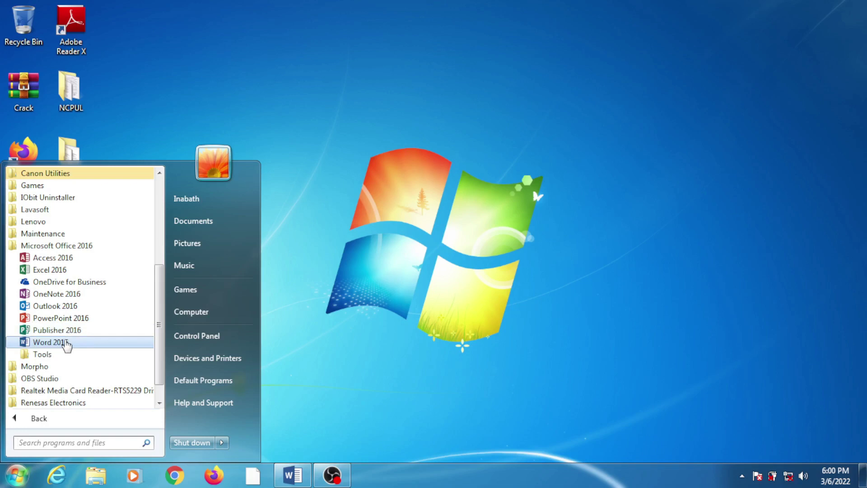
left_click(67, 345)
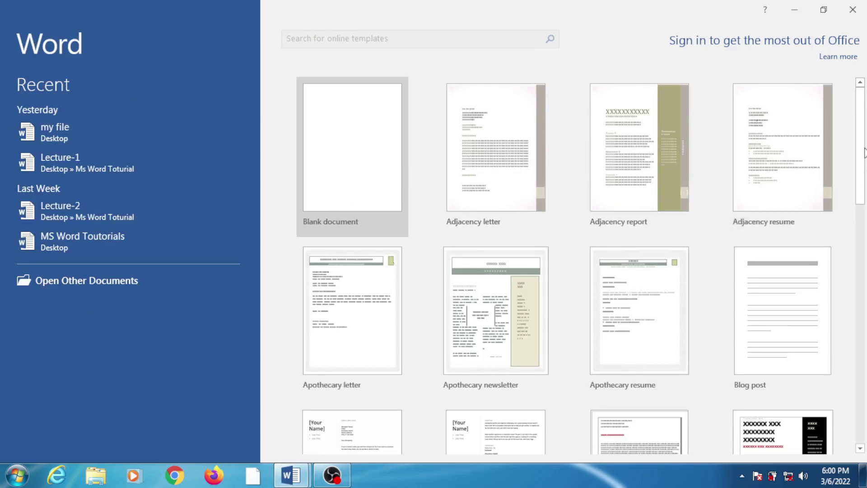
Step: Scroll through the Word start screen templates, then create a Blank document
scroll(863, 217, "down", 3)
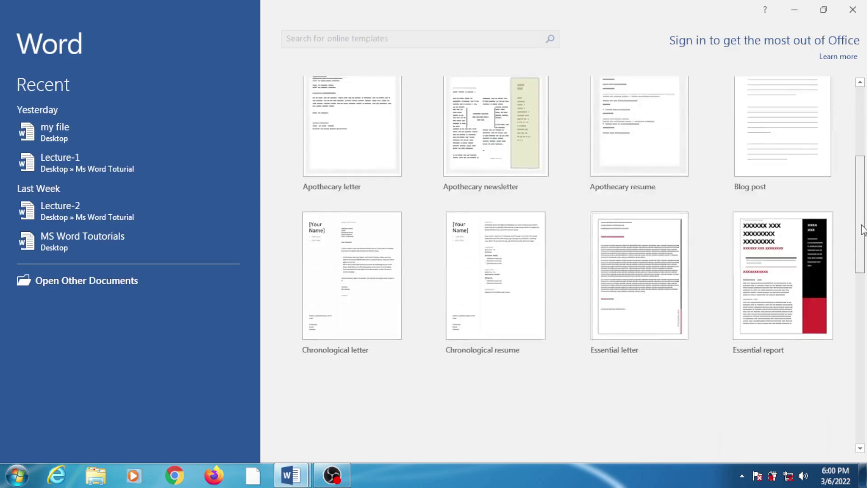
mouse_move(863, 230)
left_mouse_down()
mouse_move(865, 334)
mouse_move(866, 213)
left_mouse_up()
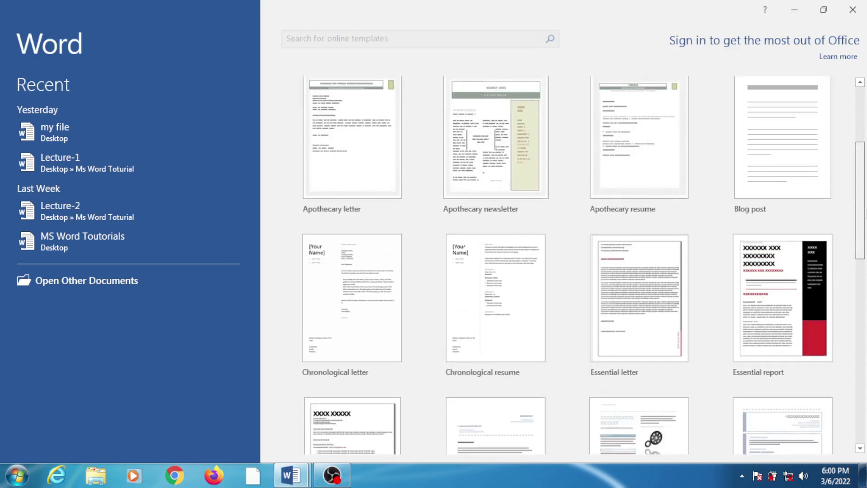
scroll(341, 137, "up", 3)
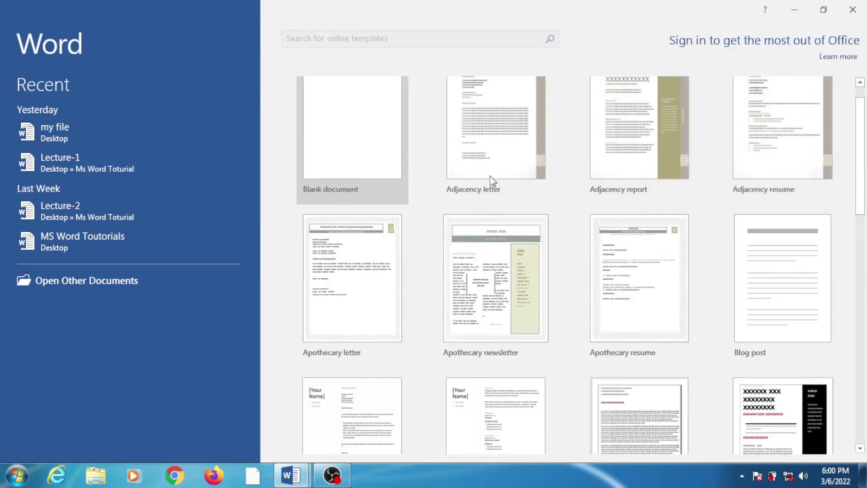
left_click(338, 133)
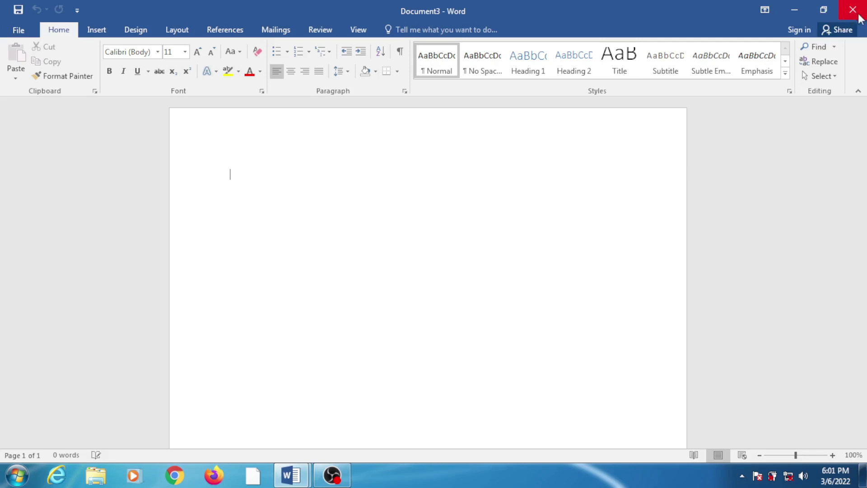
Step: Close Document3, relaunch Word with a 'winword' Start search, and maximize its window
left_click(854, 11)
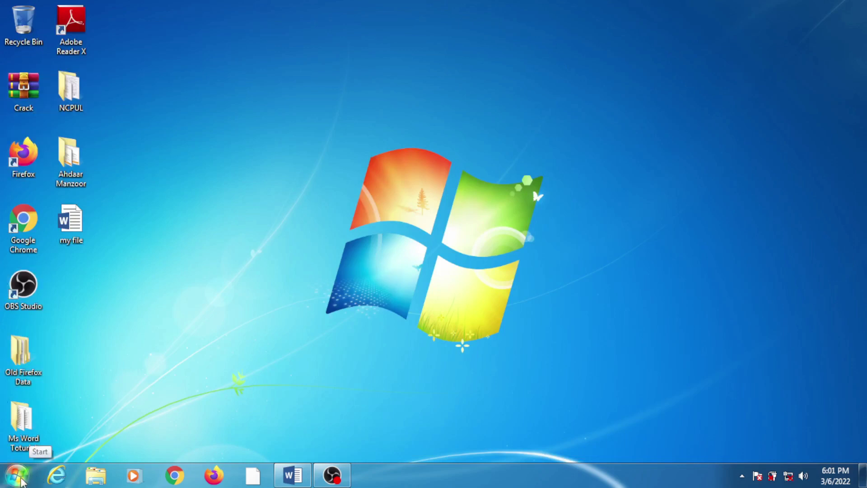
left_click(22, 482)
left_click(22, 482)
left_click(19, 478)
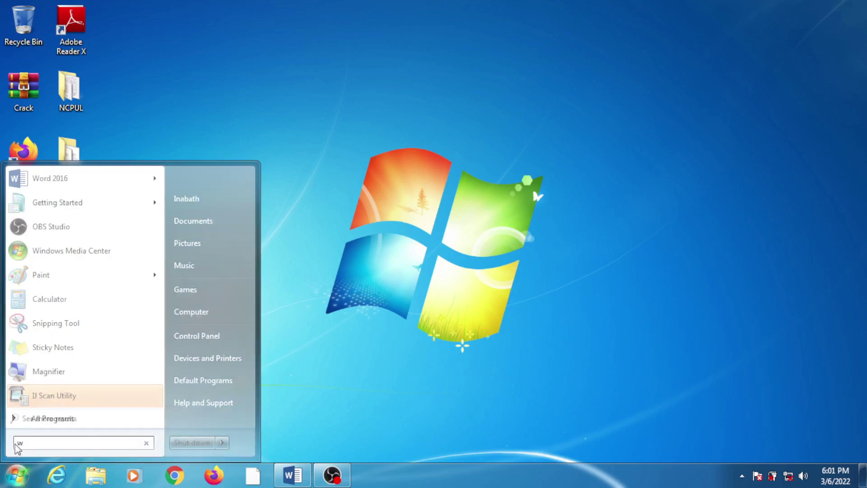
type("winwo")
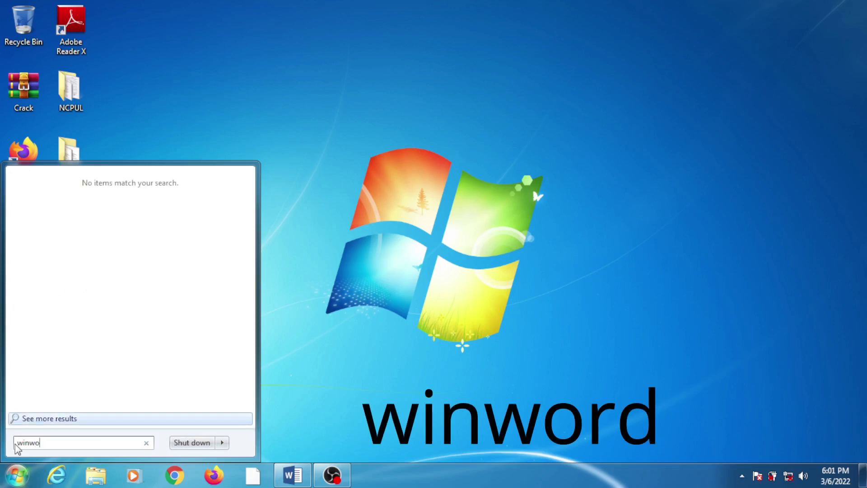
type("rd")
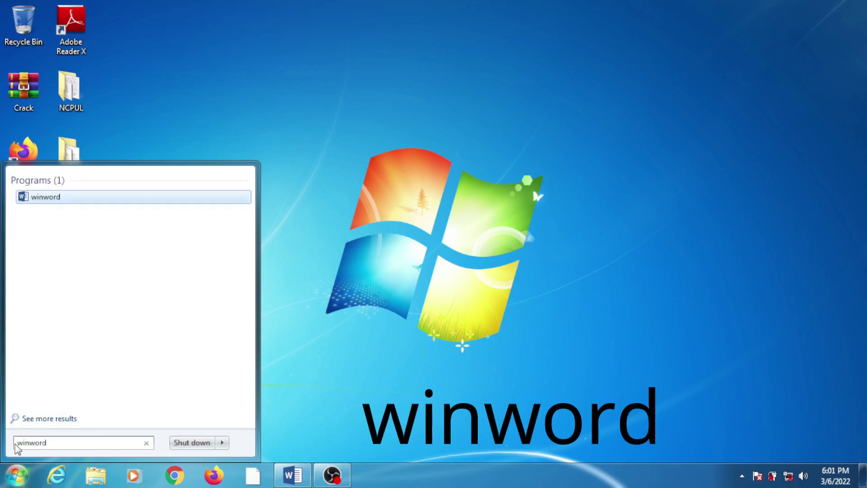
key("Return")
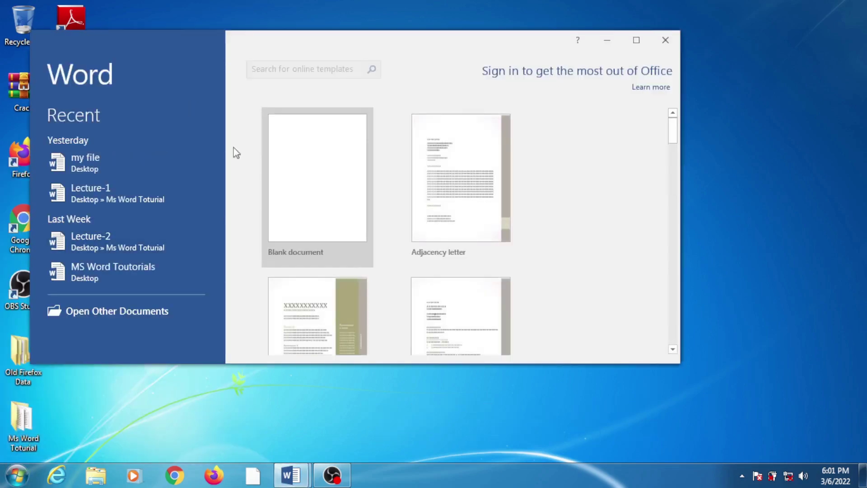
left_click(640, 39)
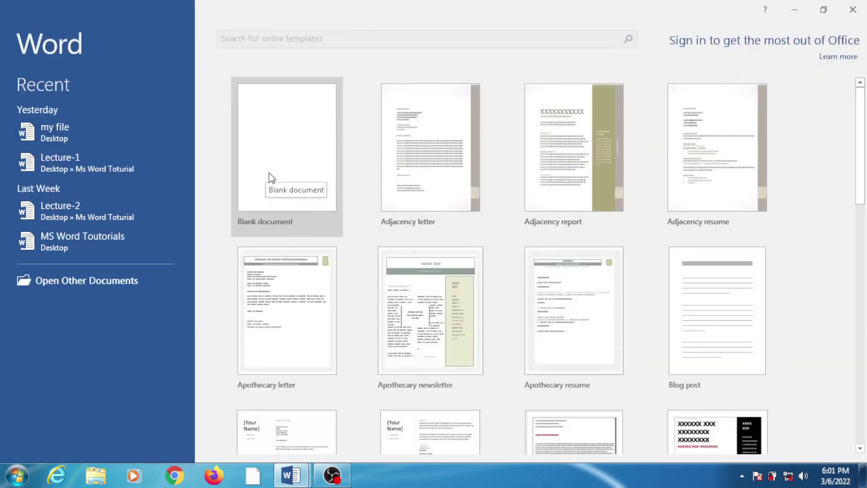
Step: Create a new Blank document from the Word start screen
left_click(284, 180)
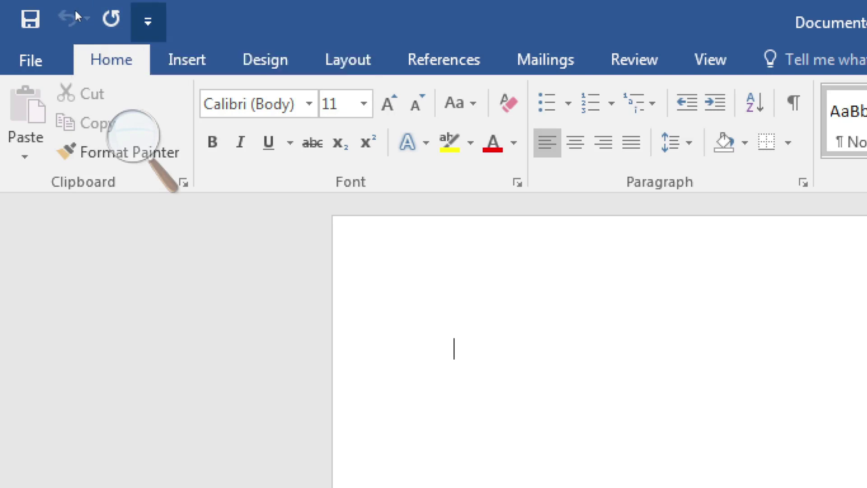
Step: Add Draw Table to the Quick Access Toolbar through its customize dropdown
left_click(148, 21)
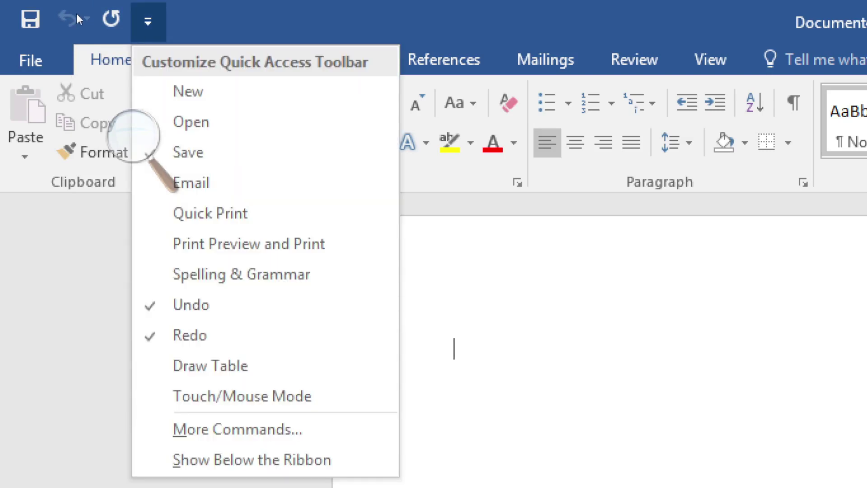
key("Down")
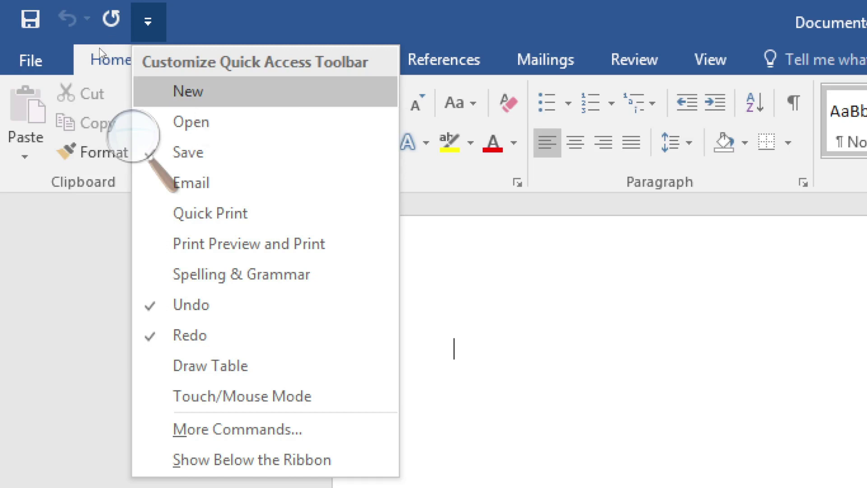
key("Down")
key("Down")
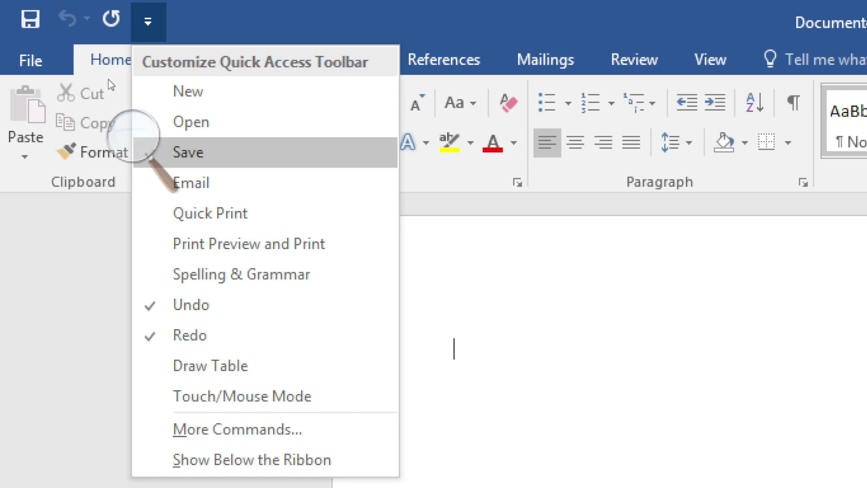
key("Up")
key("Up")
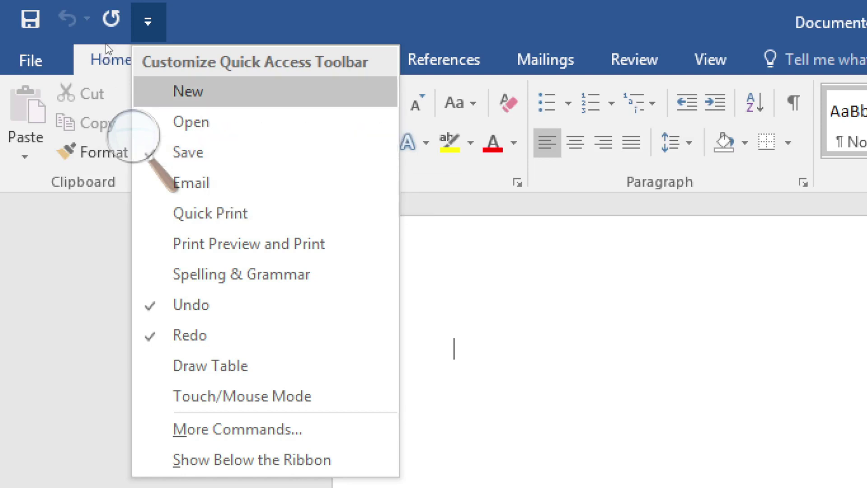
key("Down")
key("Down")
key("Down")
key("Down")
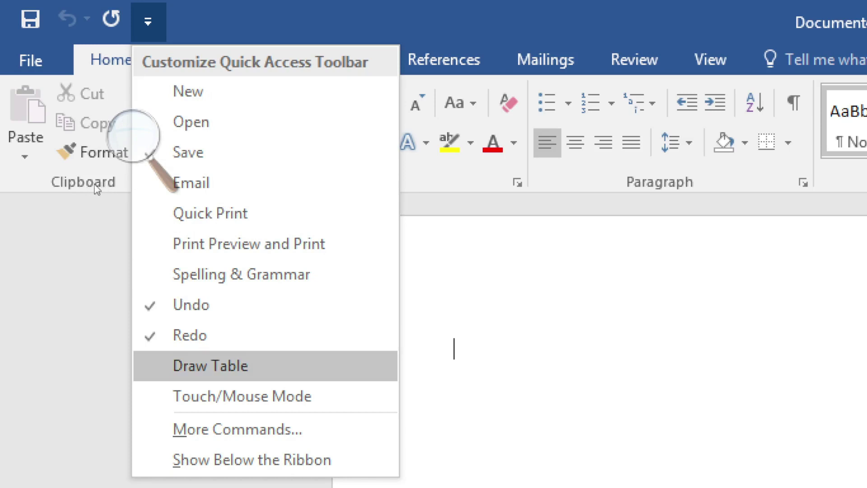
key("Return")
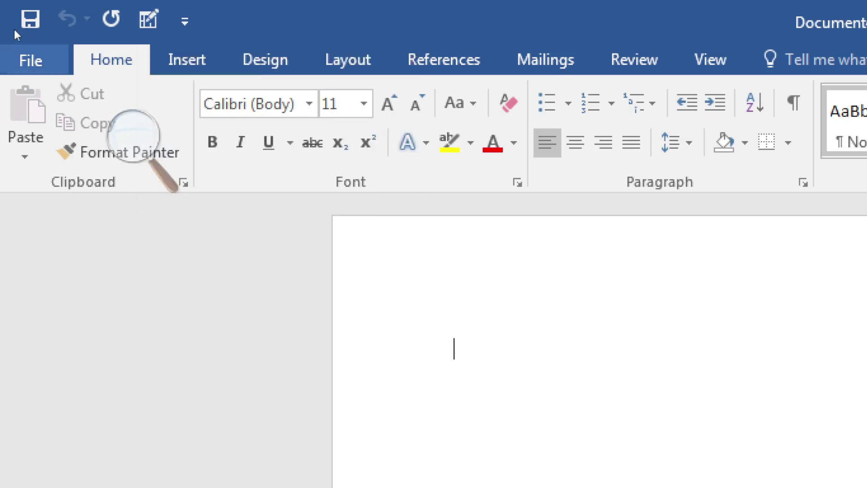
left_click(15, 29)
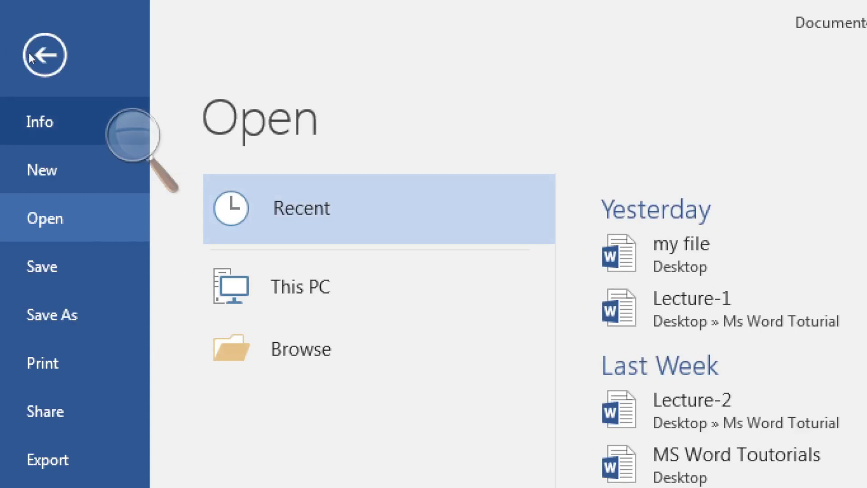
Step: Turn off the screen magnifier and return from the File view to the document
left_click(133, 134)
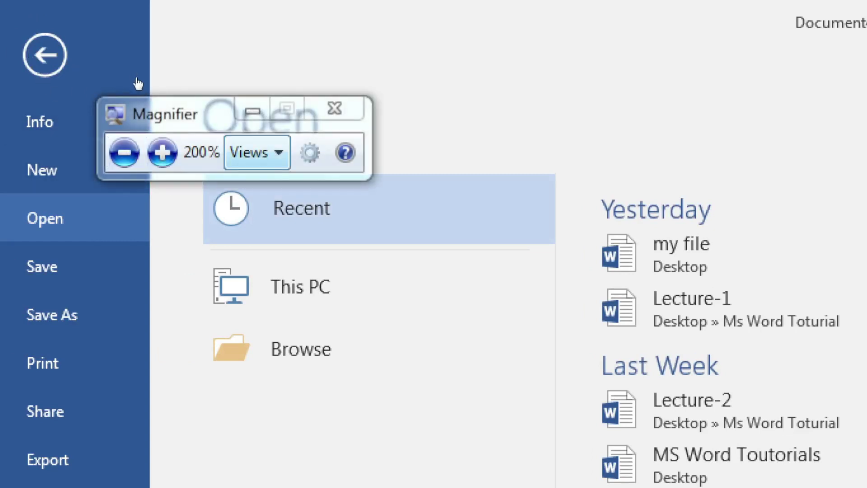
left_click(334, 108)
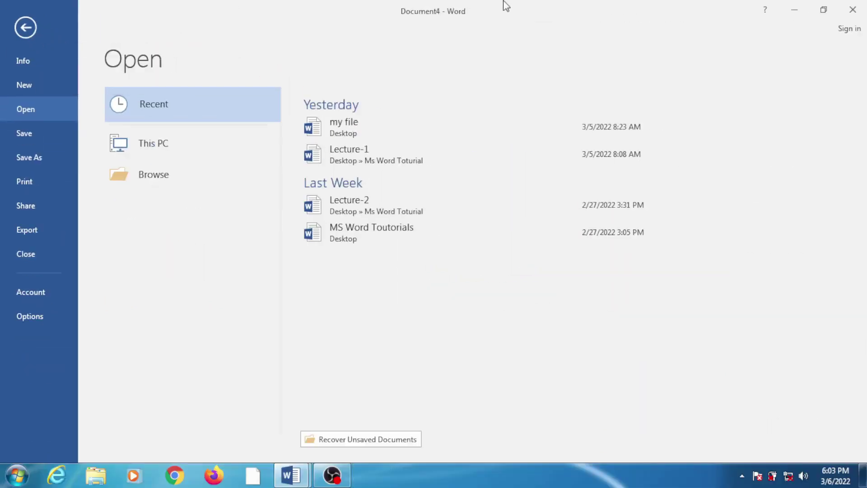
left_click(27, 26)
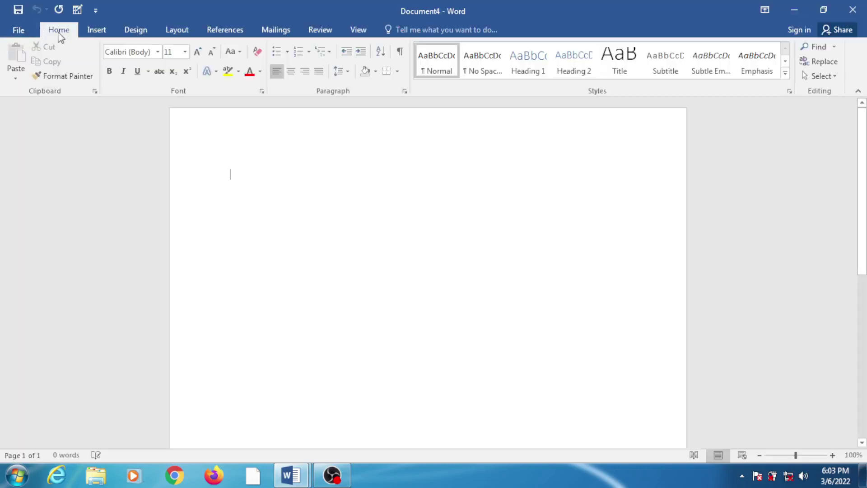
left_click(19, 31)
left_click(23, 32)
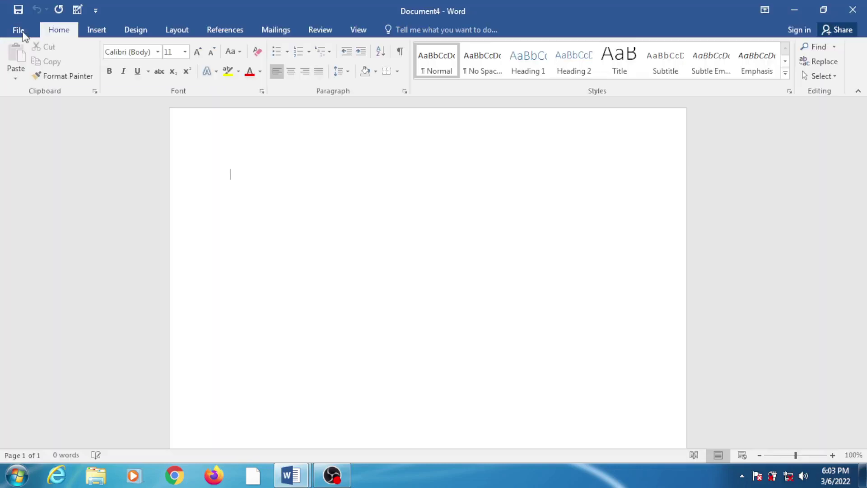
Step: Browse the Insert, Design, Layout, References and Home tabs, ending on Insert
left_click(90, 34)
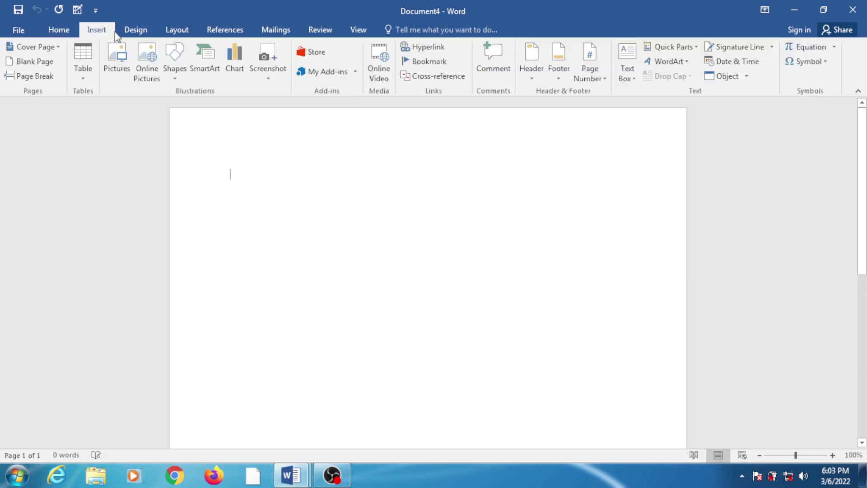
left_click(134, 30)
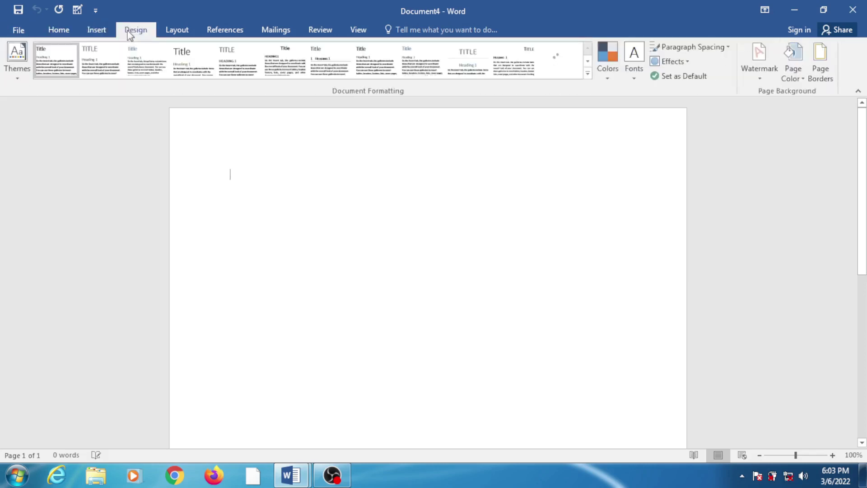
left_click(174, 32)
left_click(216, 33)
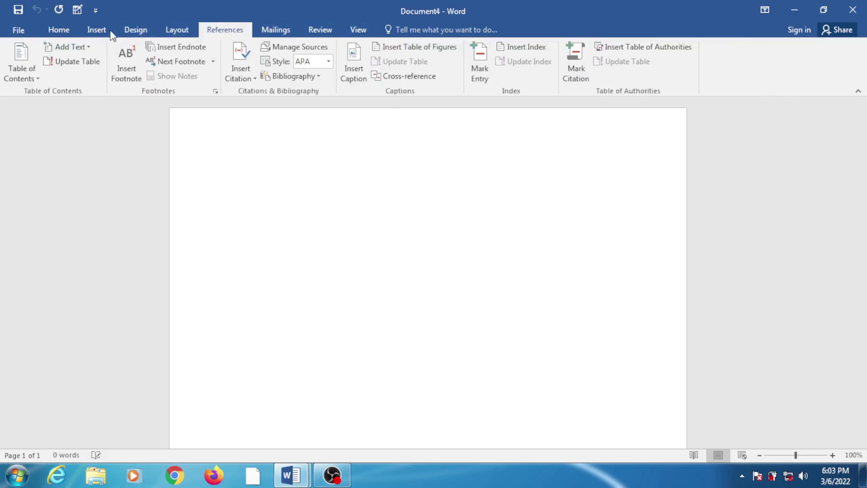
left_click(96, 33)
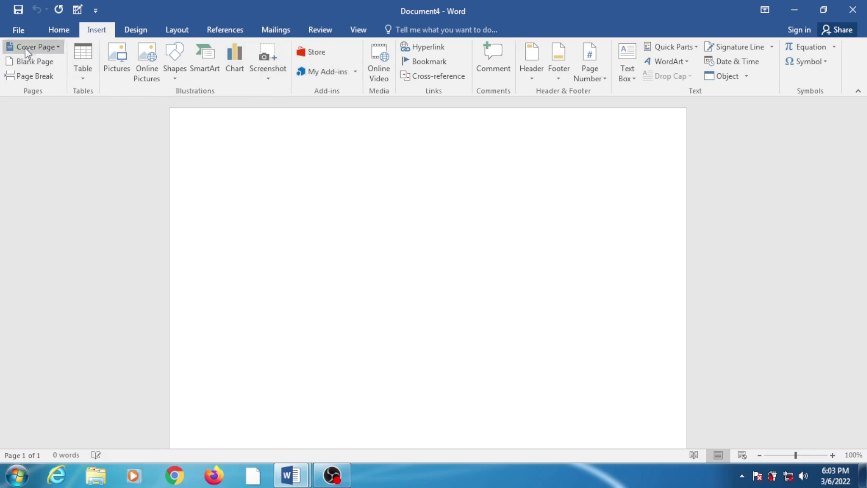
left_click(63, 35)
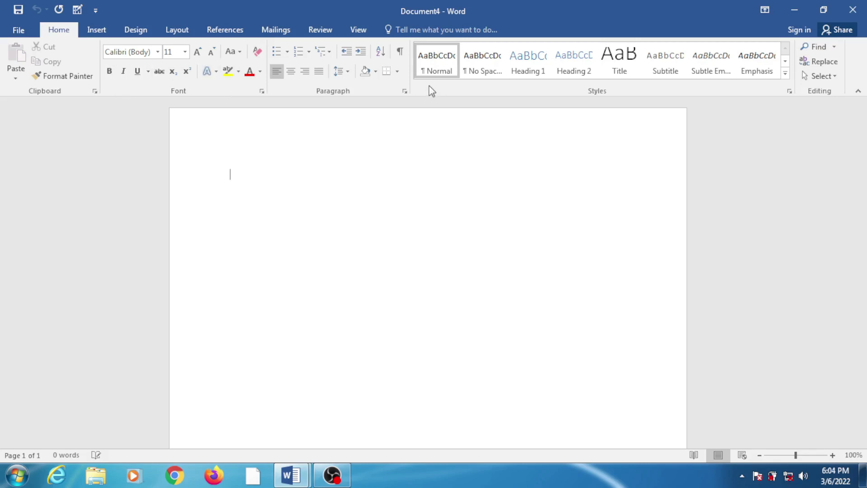
left_click(104, 34)
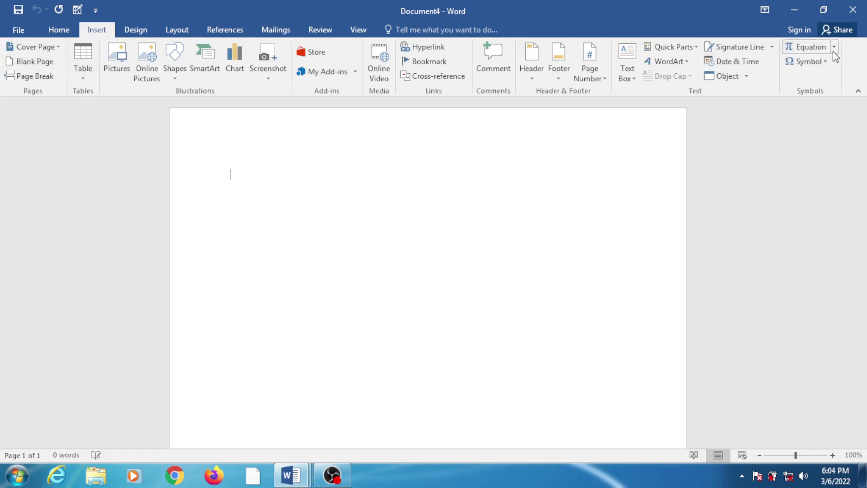
left_click(58, 31)
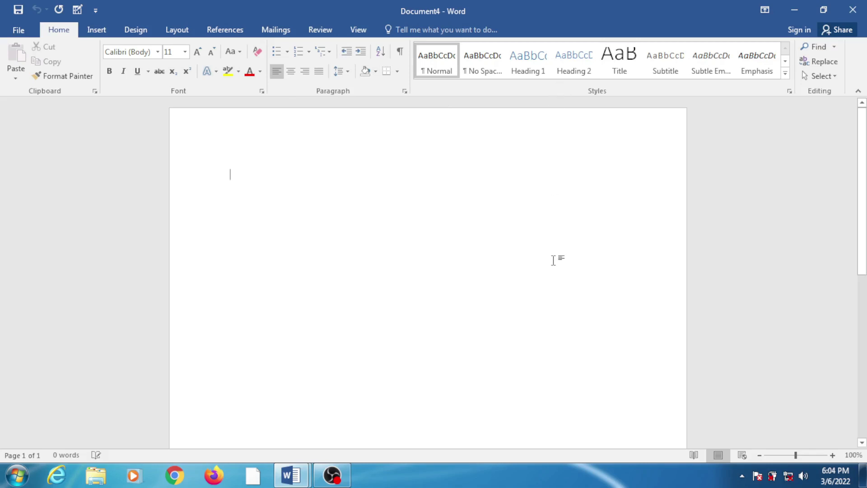
left_click(103, 30)
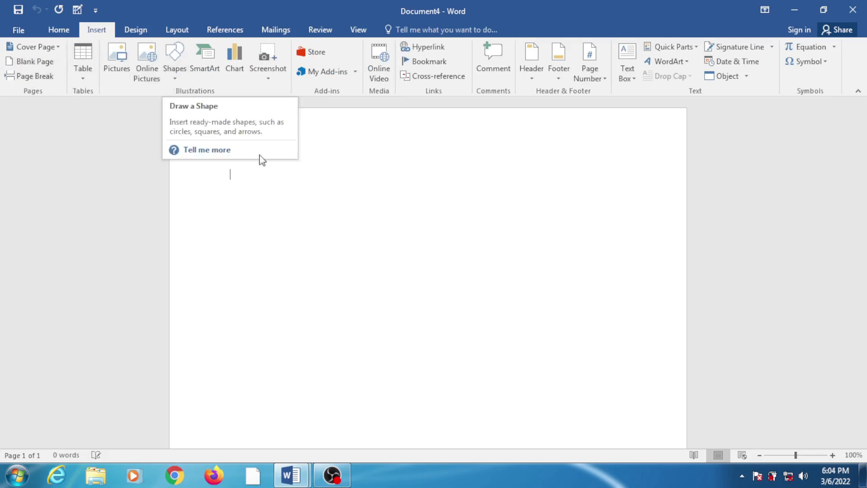
scroll(272, 190, "down", 1)
scroll(286, 198, "up", 1)
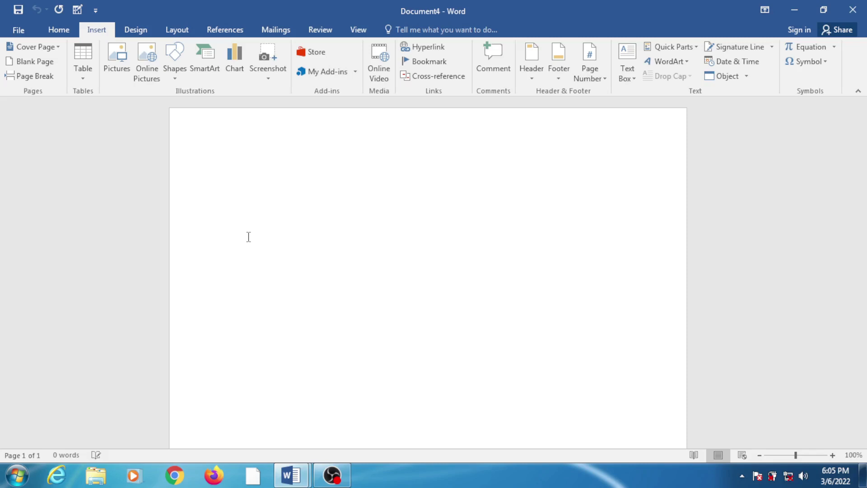
Step: Type the line 'My Name Is Khan', correcting the typos along the way
type("M")
type("y Name i")
key("BackSpace")
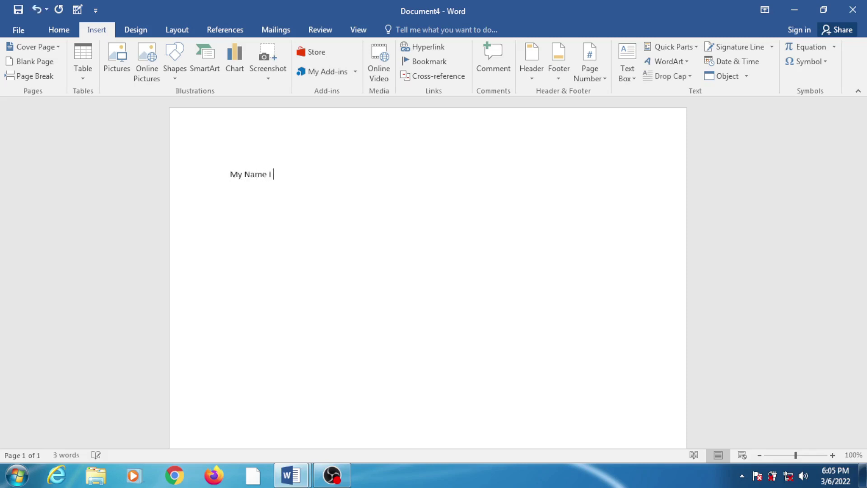
type("Is Ka")
key("BackSpace")
type("hjan")
key("BackSpace")
key("BackSpace")
key("BackSpace")
type("an")
Step: Select all the text and enlarge its font two steps with Ctrl+]
key("ctrl+a")
key("ctrl+bracketright")
key("ctrl+bracketright")
key("ctrl+bracketright")
key("ctrl+bracketright")
key("ctrl+bracketright")
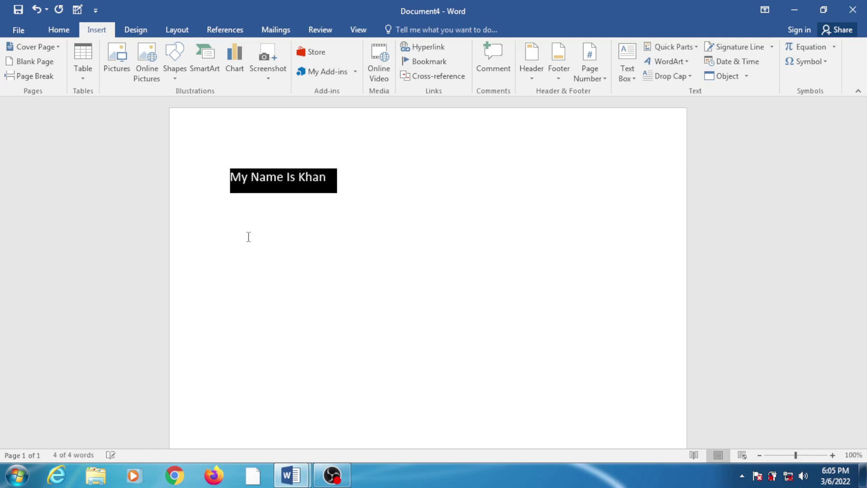
key("ctrl+bracketright")
left_click(249, 236)
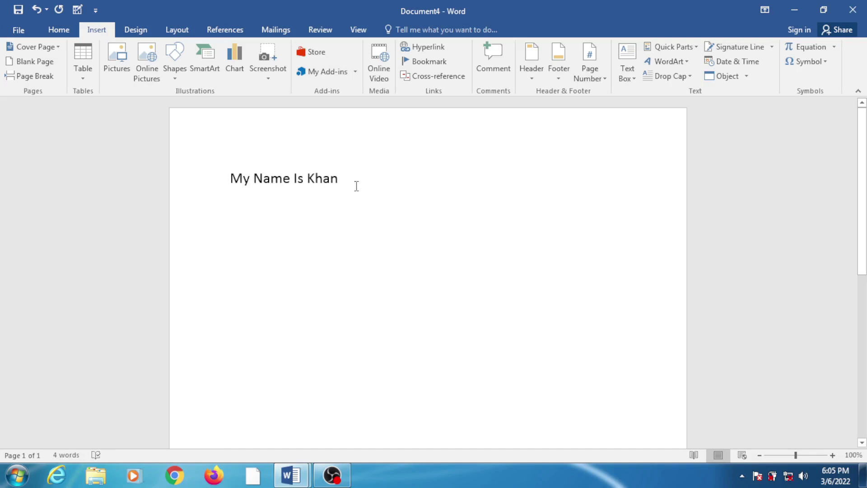
left_click_drag(355, 186, 228, 180)
left_click(265, 204)
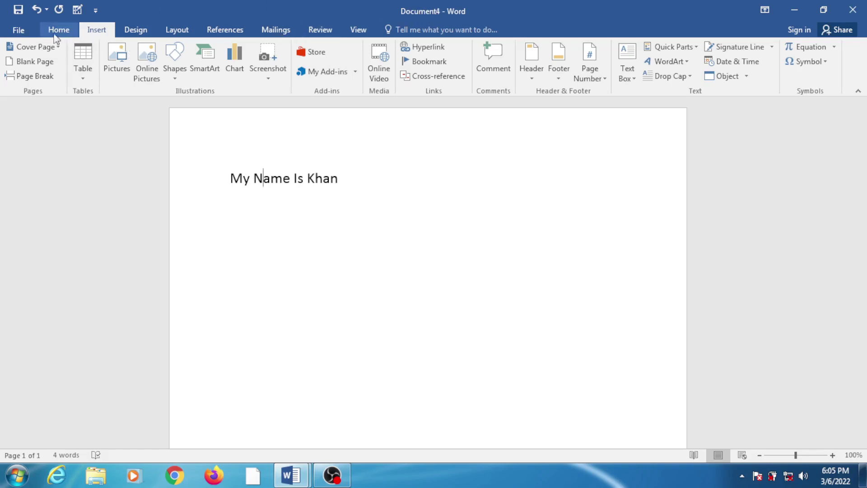
Step: Save the document to the Desktop as 'My Name Is Khan' via Save As, This PC
left_click(22, 32)
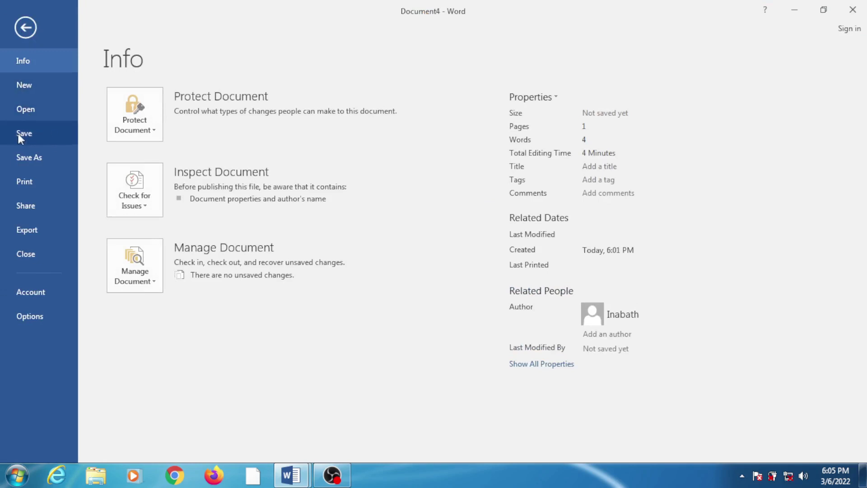
left_click(34, 159)
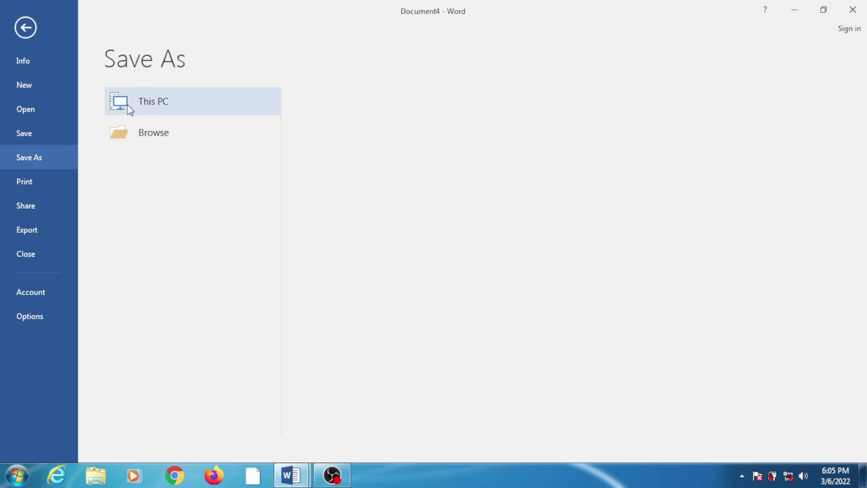
left_click(143, 108)
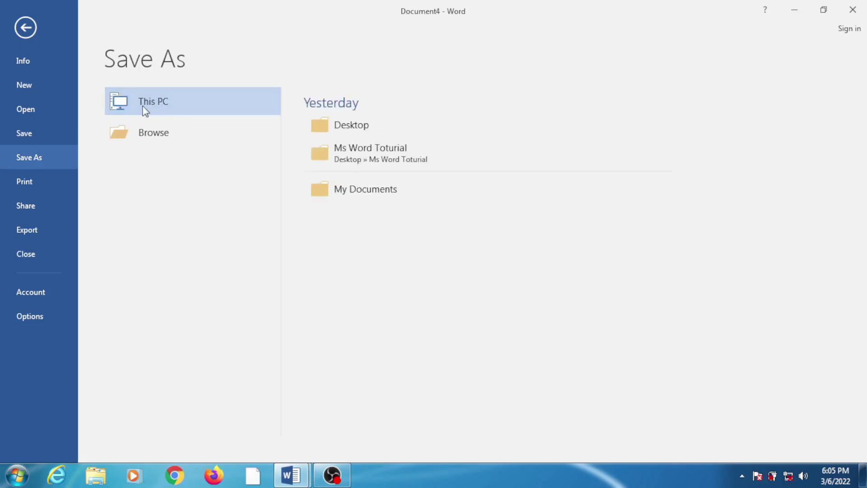
left_click(323, 125)
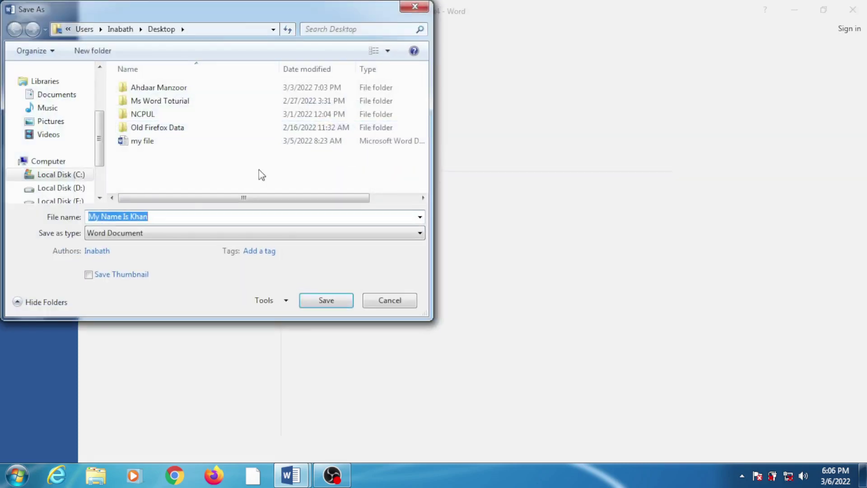
left_click(332, 302)
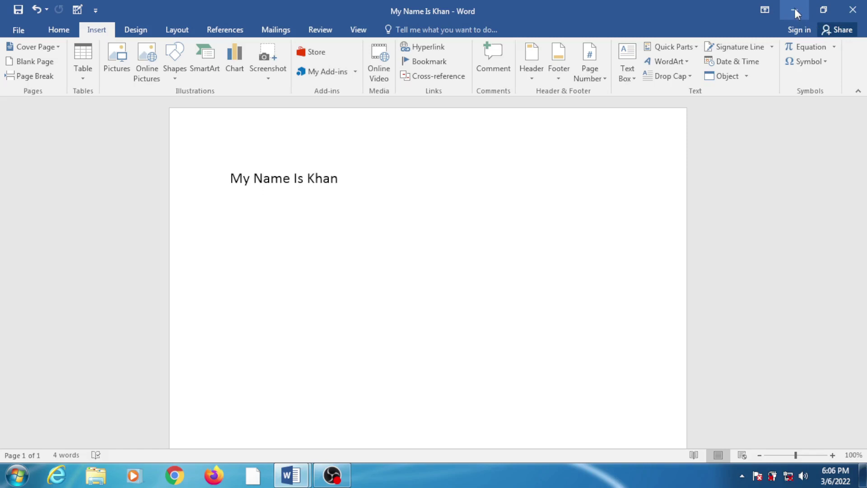
Step: Minimize the My Name Is Khan window and restore it from the taskbar, twice
left_click(795, 9)
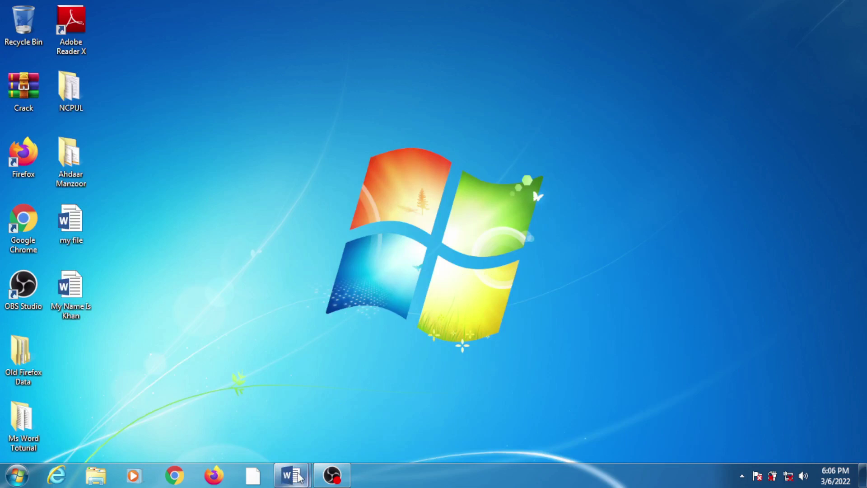
mouse_move(290, 476)
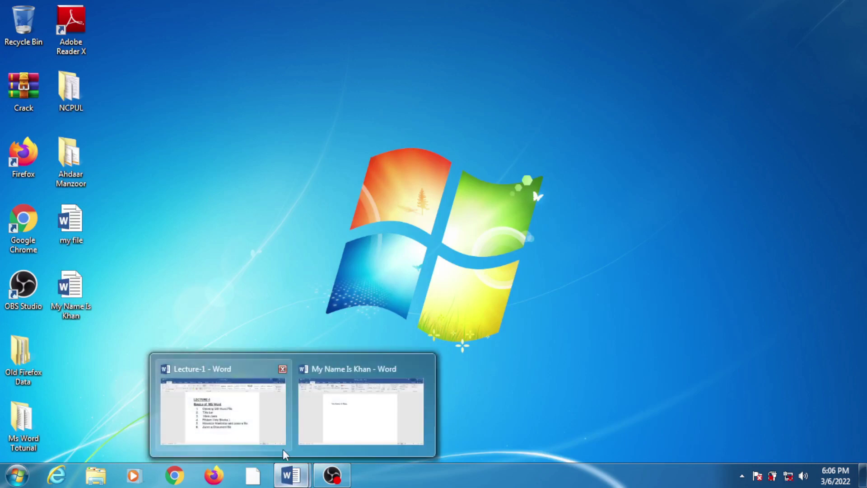
mouse_move(223, 407)
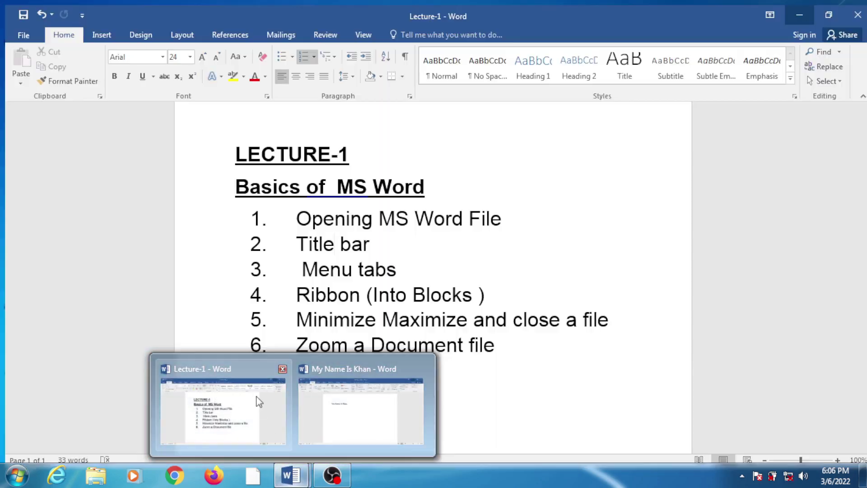
left_click(339, 400)
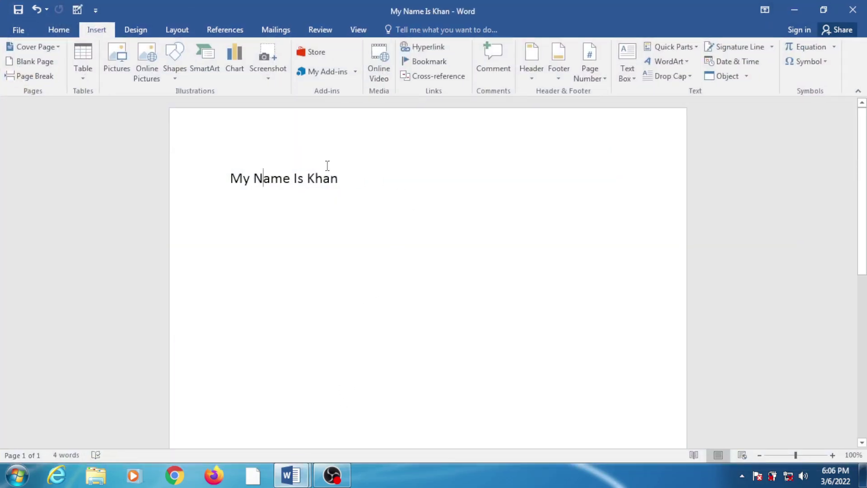
left_click(796, 13)
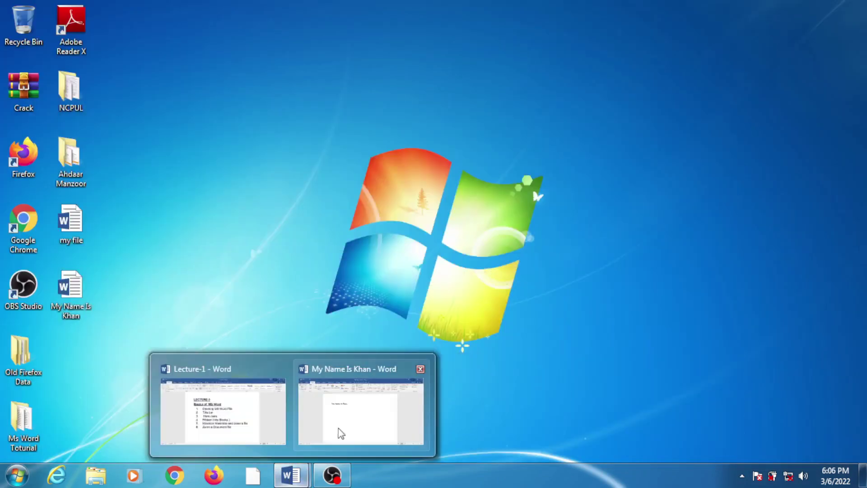
left_click(339, 431)
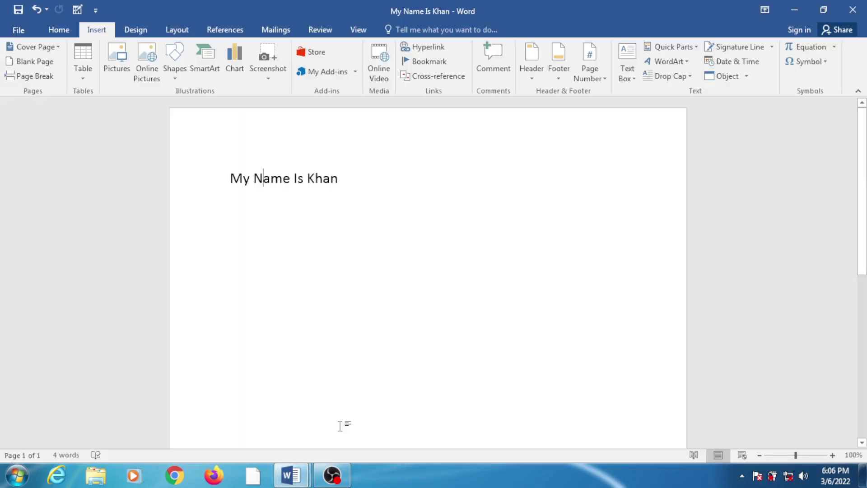
Step: Restore Down the window, maximize it again, then close the document
left_click(823, 12)
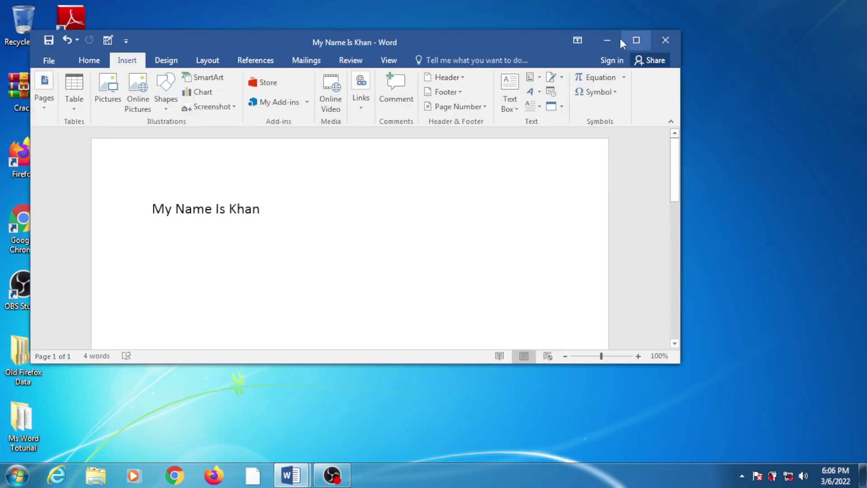
left_click(644, 39)
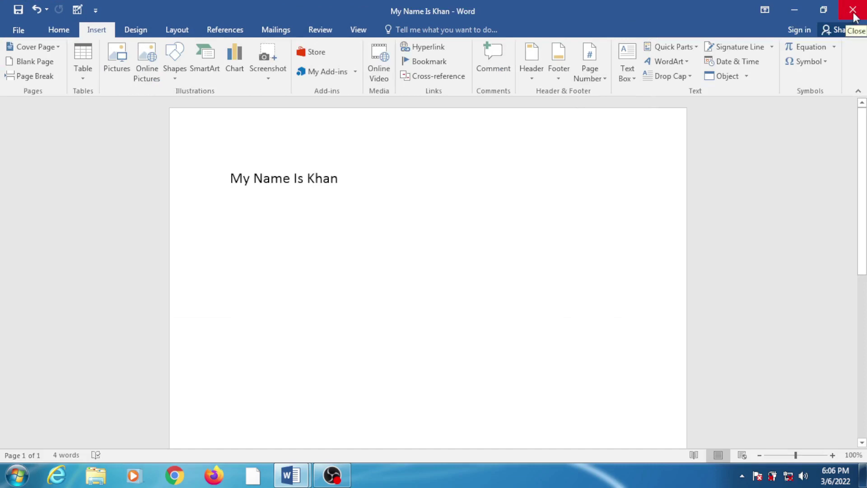
left_click(855, 17)
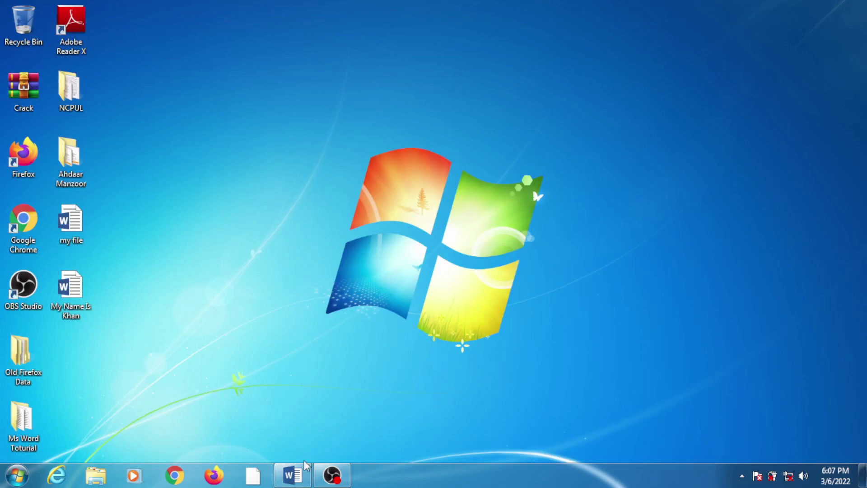
Step: Restore the minimized Lecture-1 Word window from the taskbar
left_click(292, 475)
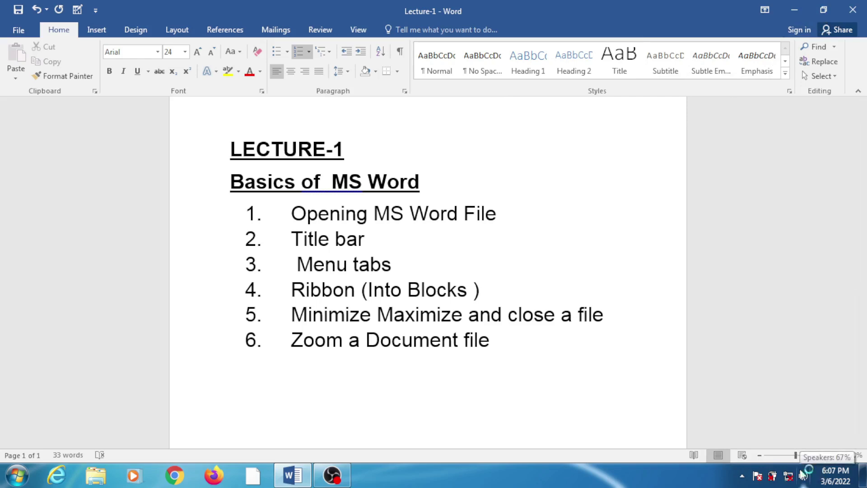
Step: Turn on Windows Magnifier at 200%, zoom further into the outline, then close Magnifier
key("super+plus")
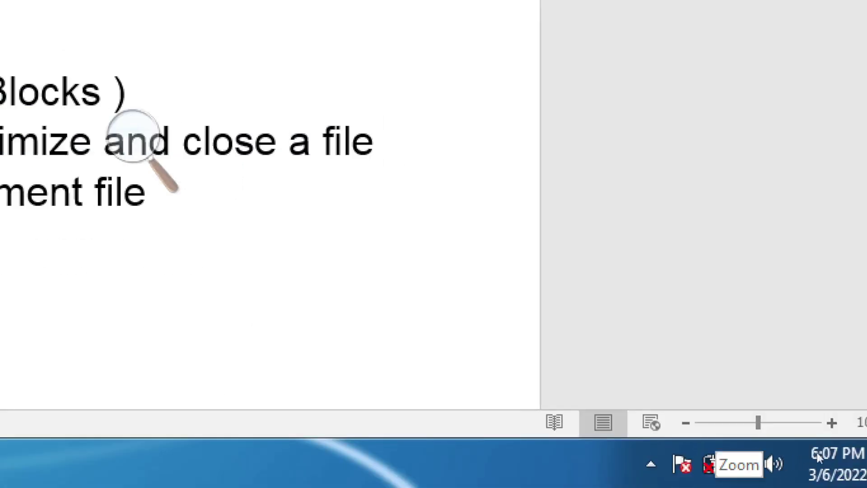
scroll(831, 455, "up", 2, "ctrl")
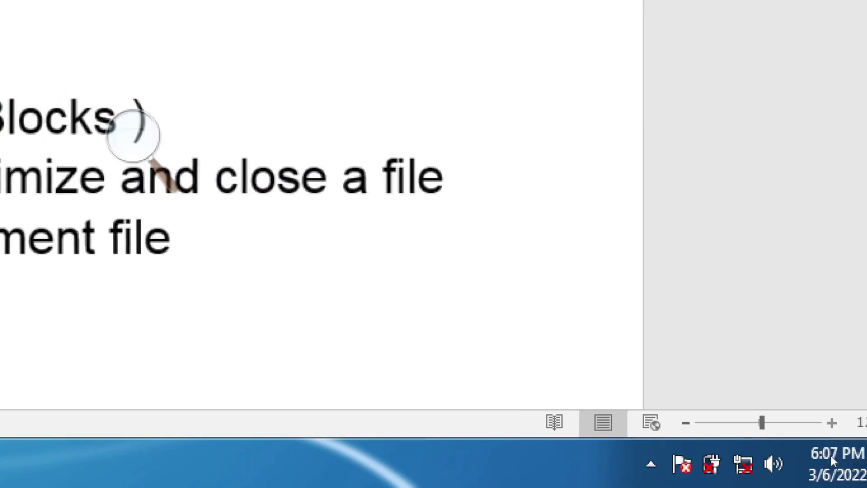
scroll(831, 455, "up", 2, "ctrl")
scroll(830, 456, "up", 4, "ctrl")
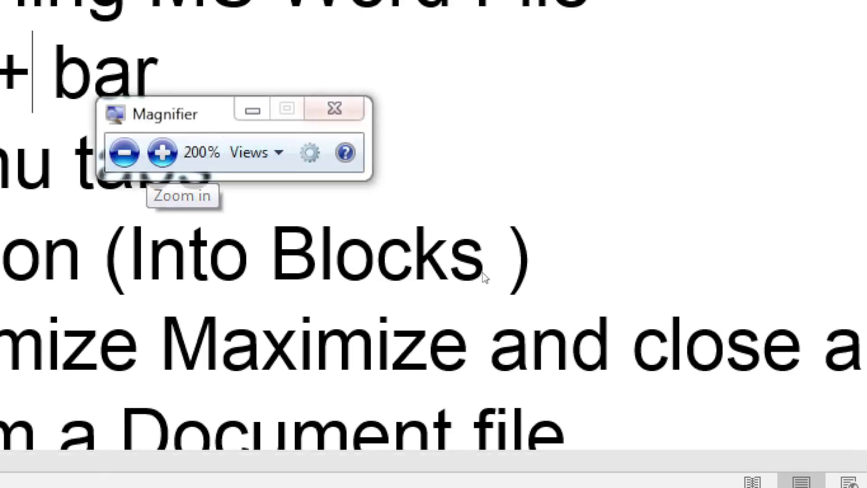
key("super+Escape")
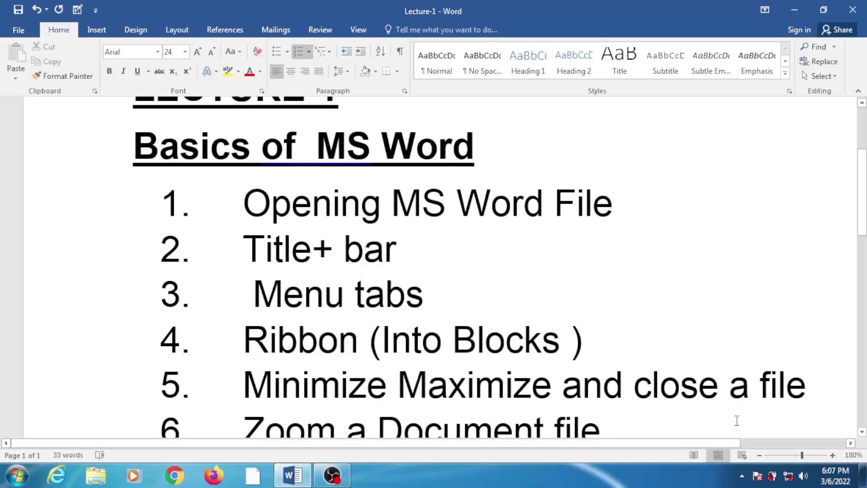
Step: Raise the zoom slider step by step to 500%, then drag it back to 100%
left_click(832, 456)
left_click(832, 456)
left_click(832, 455)
left_click(832, 455)
left_click(832, 455)
left_click(832, 455)
left_click(833, 455)
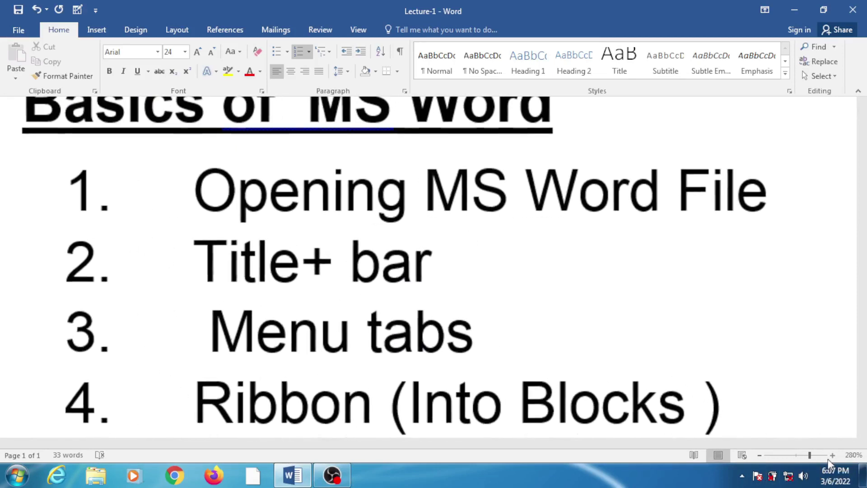
left_click(832, 456)
left_click(825, 456)
left_click(826, 459)
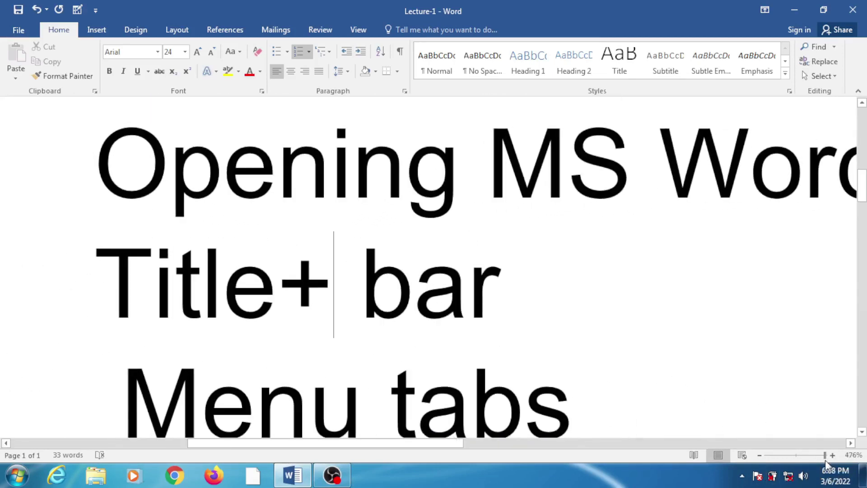
left_click(832, 456)
left_click(832, 456)
left_click(833, 456)
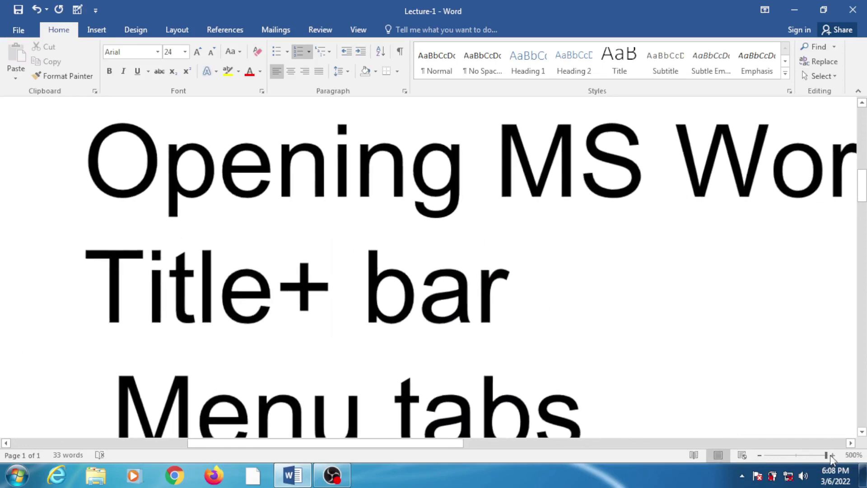
left_click_drag(827, 455, 796, 455)
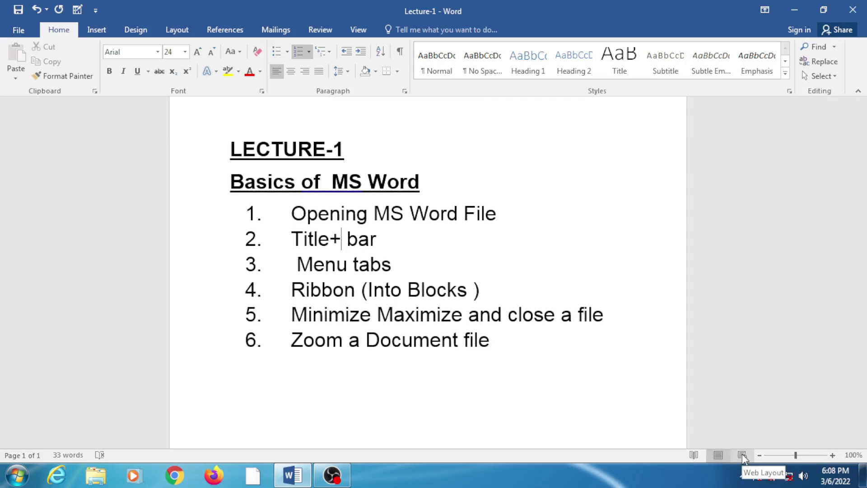
left_click(719, 457)
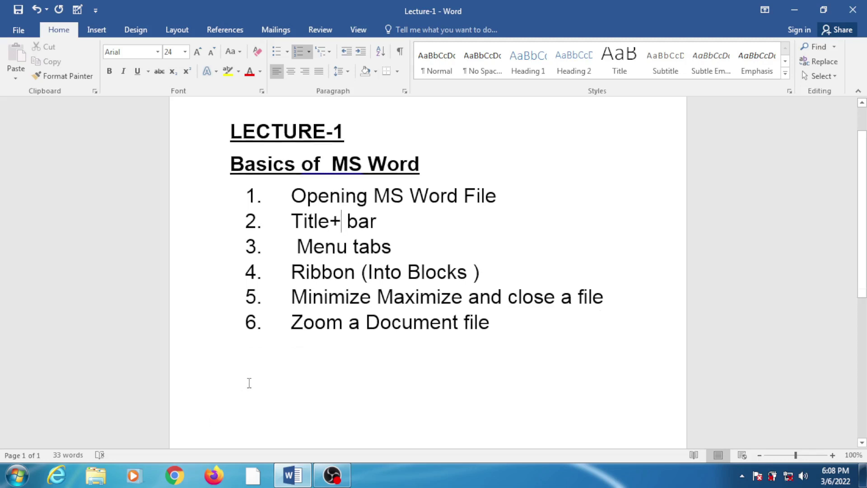
scroll(247, 381, "down", 5)
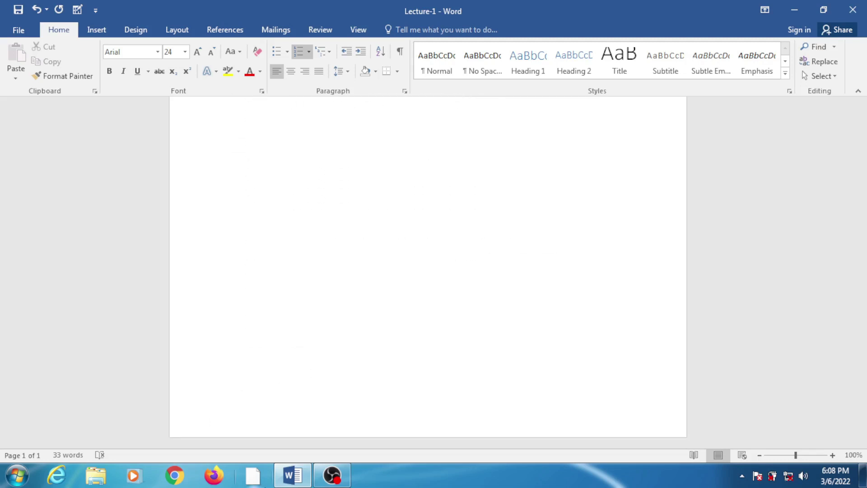
scroll(267, 455, "up", 3)
scroll(268, 455, "up", 2)
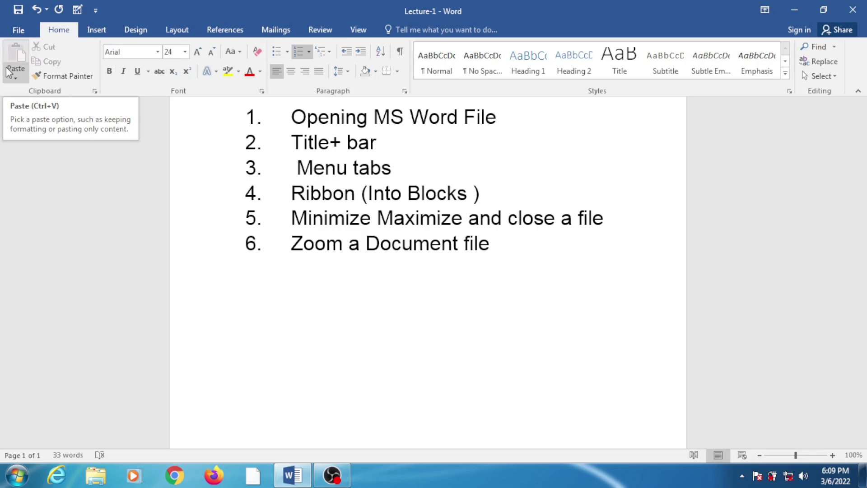
scroll(227, 251, "up", 2)
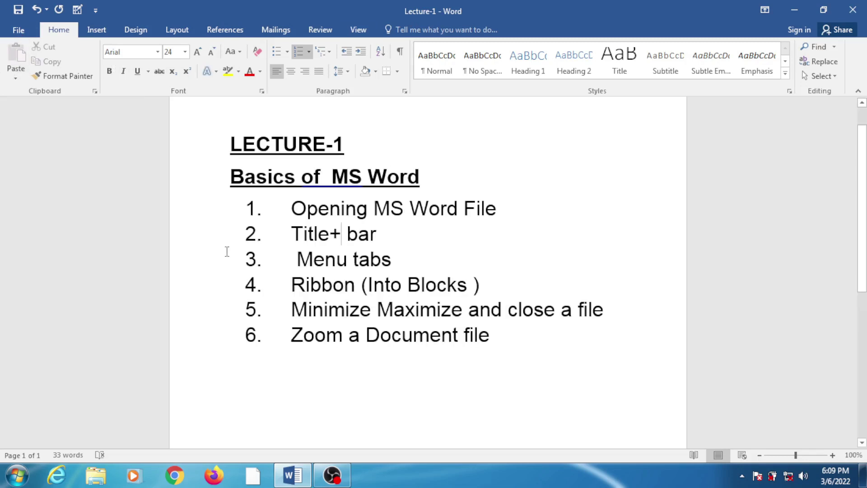